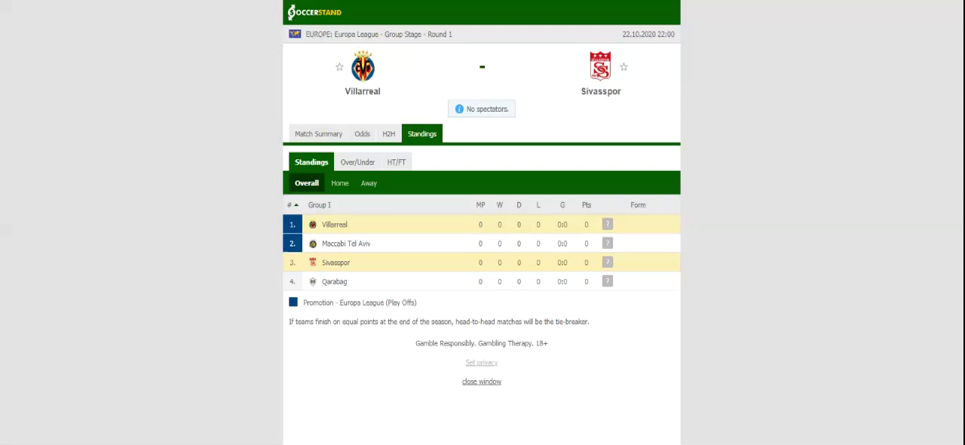
Switch from the Group I standings to the Villarreal vs Sivasspor head-to-head recent results.
click(388, 133)
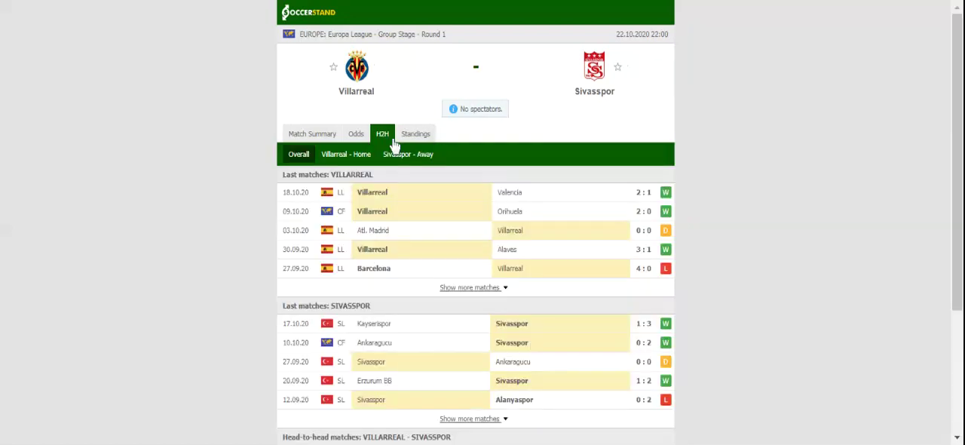
click(359, 134)
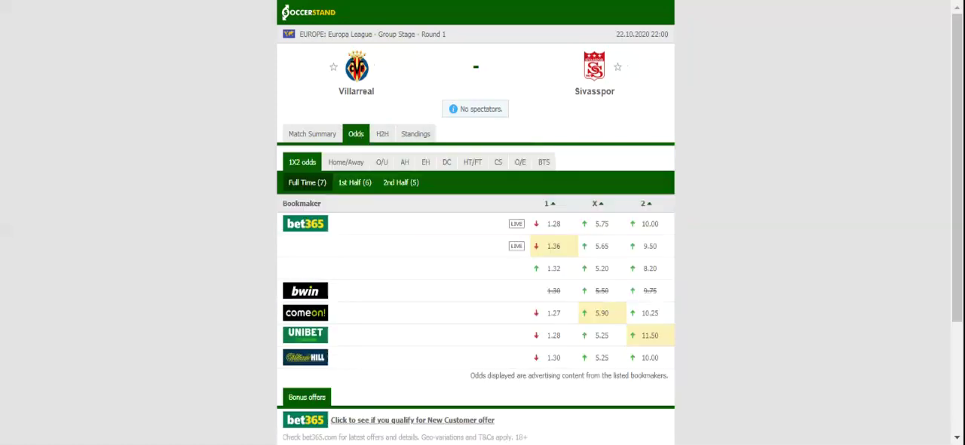